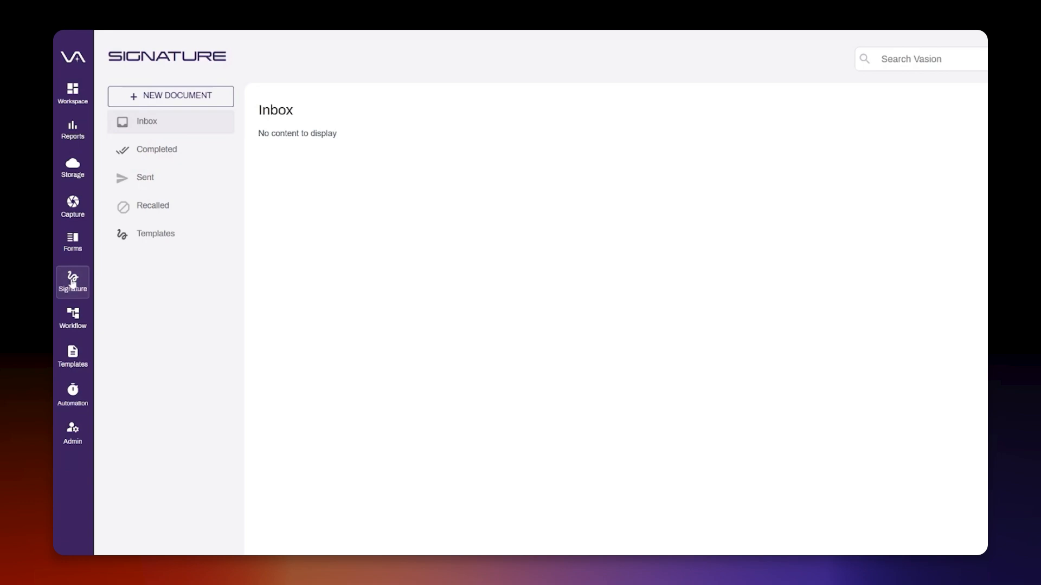
- Look through the new document options and the Completed, Sent and Recalled document lists
left_click(153, 96)
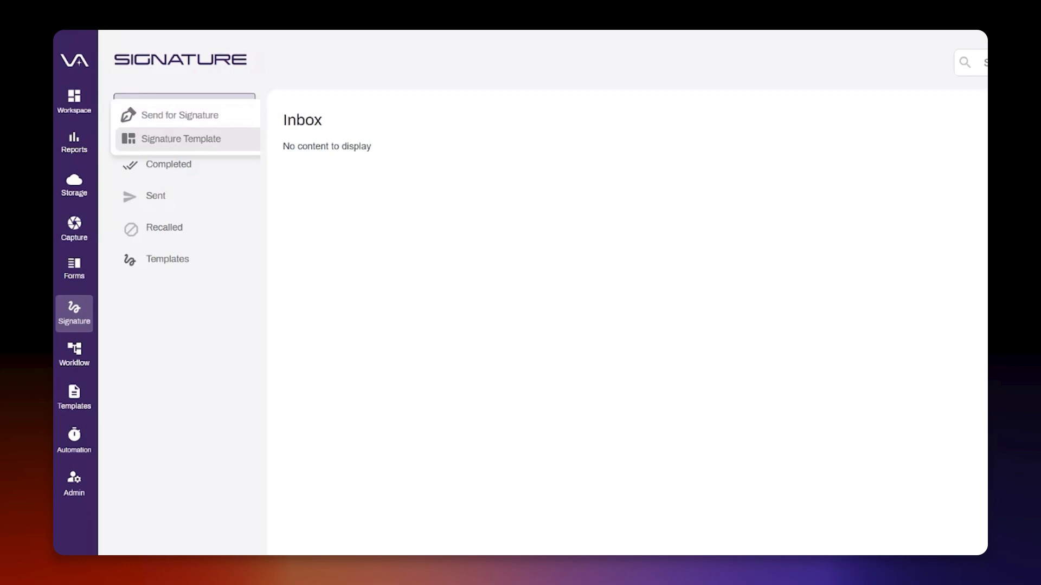
left_click(187, 348)
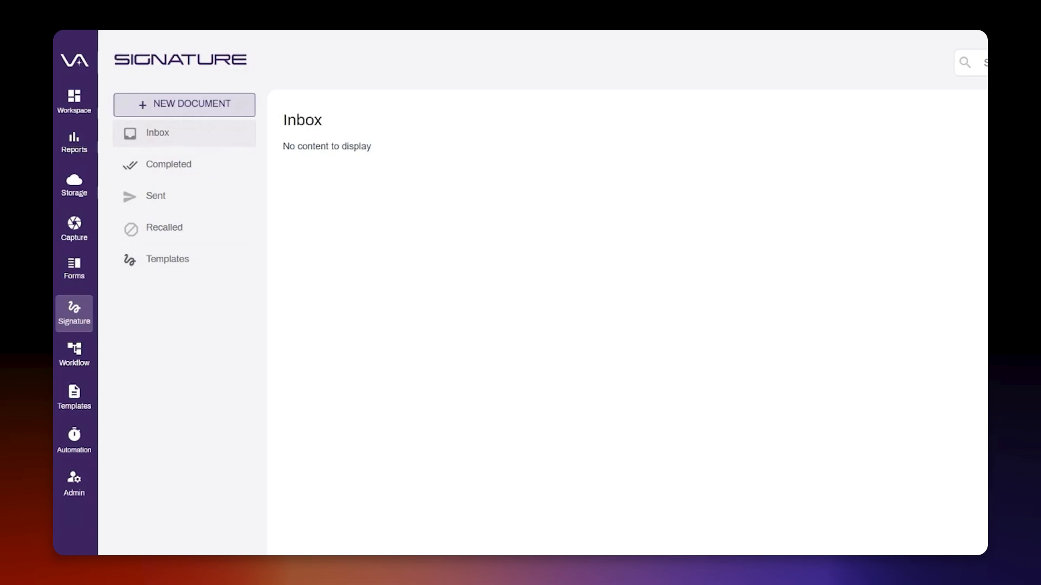
left_click(180, 170)
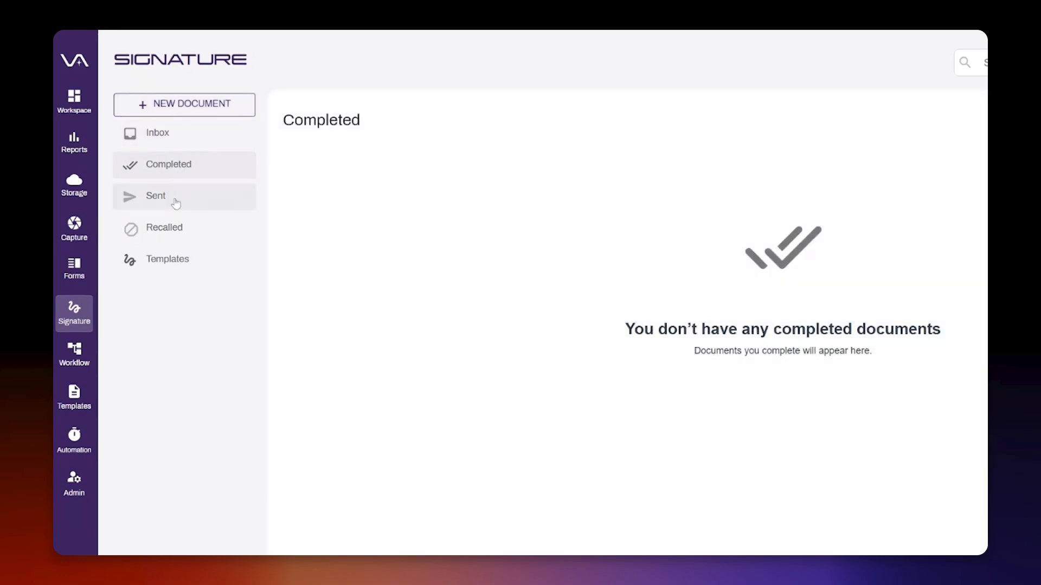
left_click(138, 209)
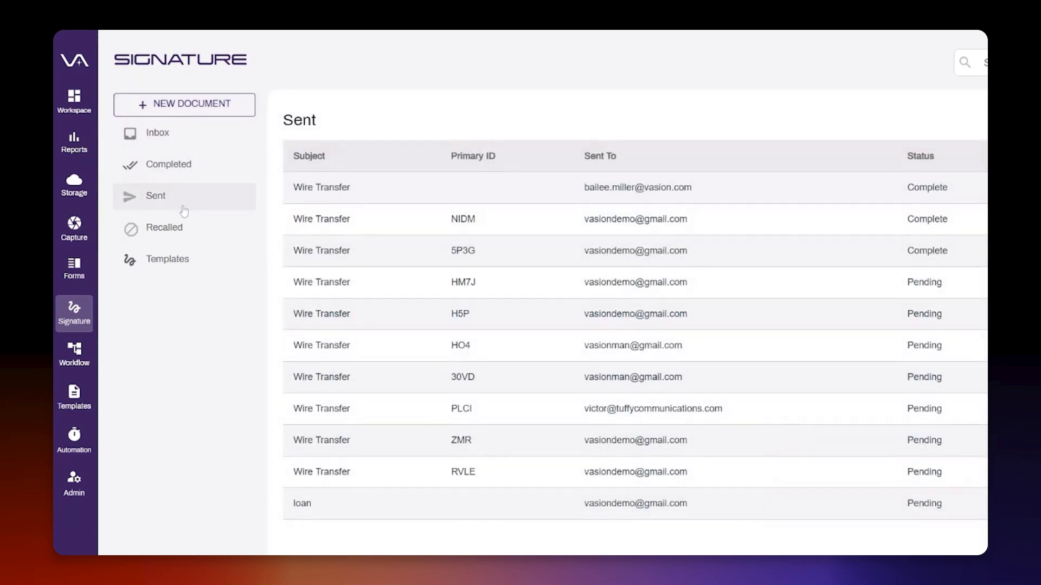
left_click(173, 235)
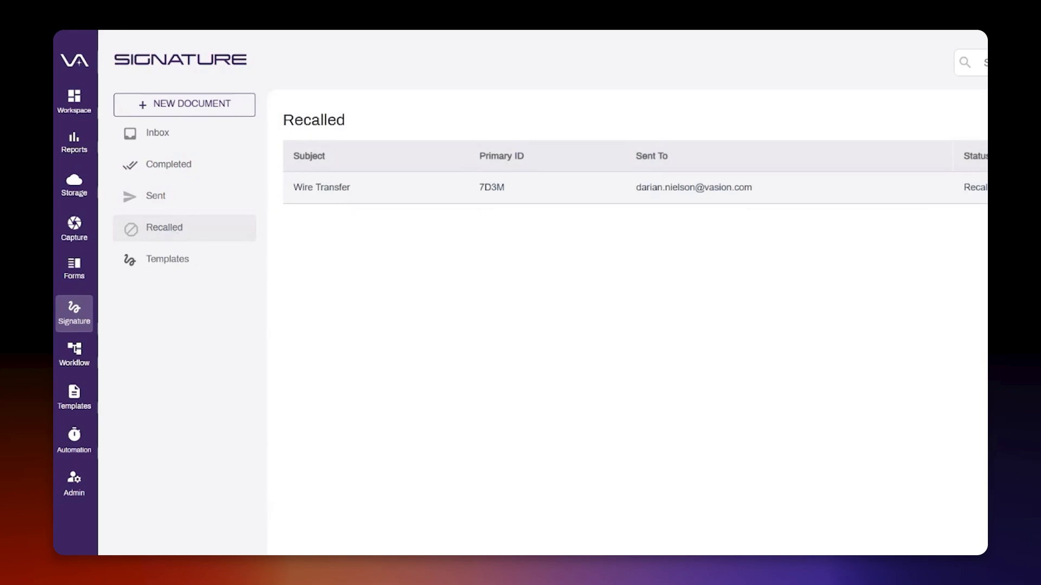
- Open the list of signature templates and start a new template
left_click(171, 267)
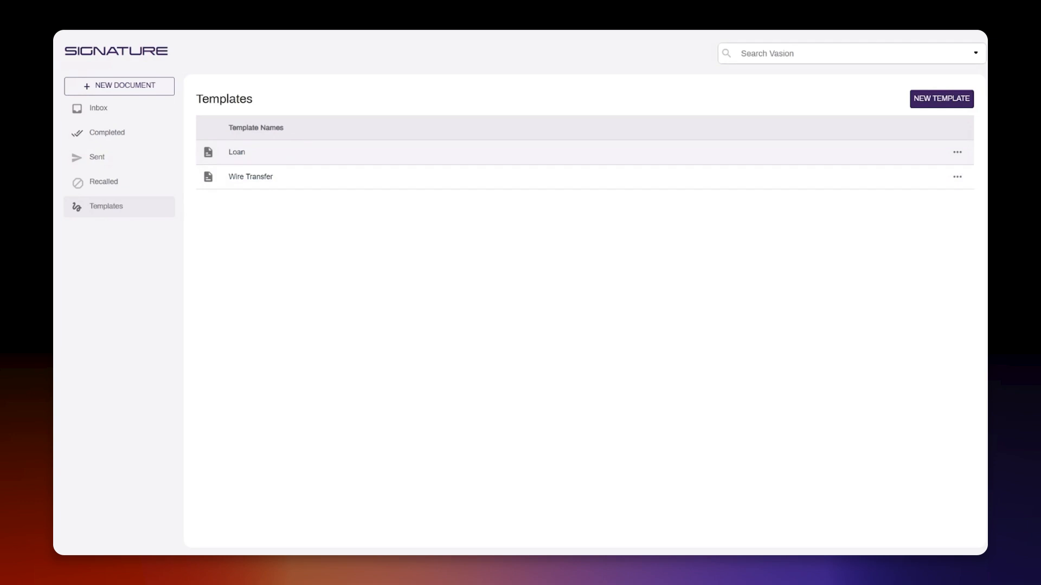
left_click(927, 102)
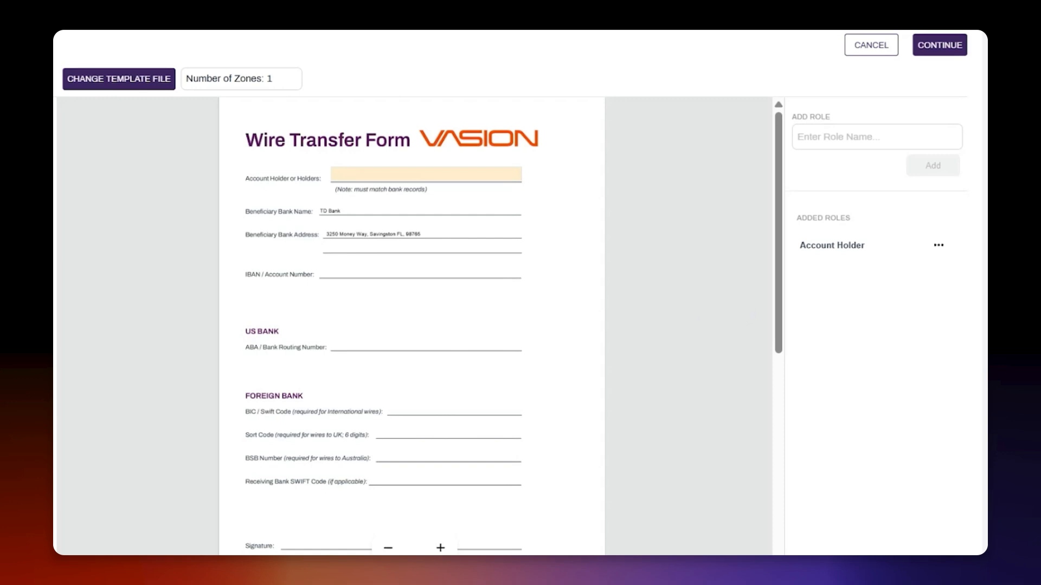
- Add a text zone on the IBAN / Account Number line and assign it to the Account Holder role
left_click(450, 171)
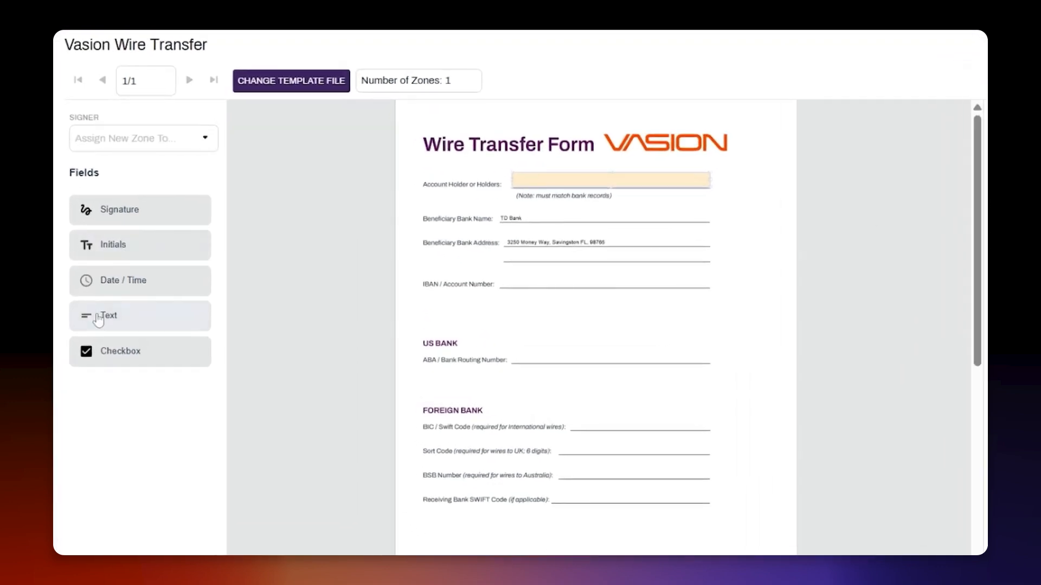
left_click(98, 319)
left_click_drag(499, 273, 698, 285)
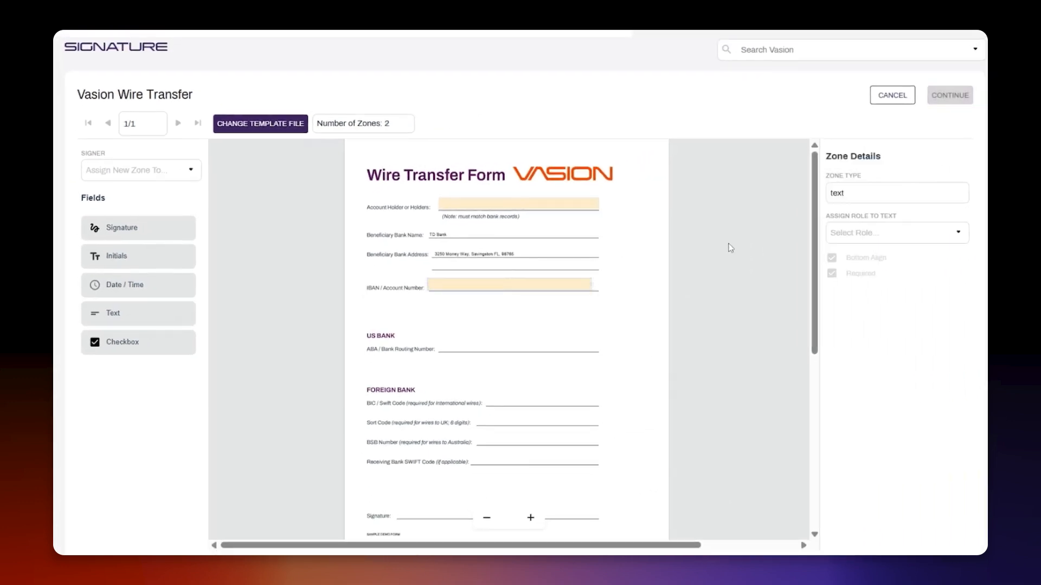
left_click(870, 233)
left_click(875, 290)
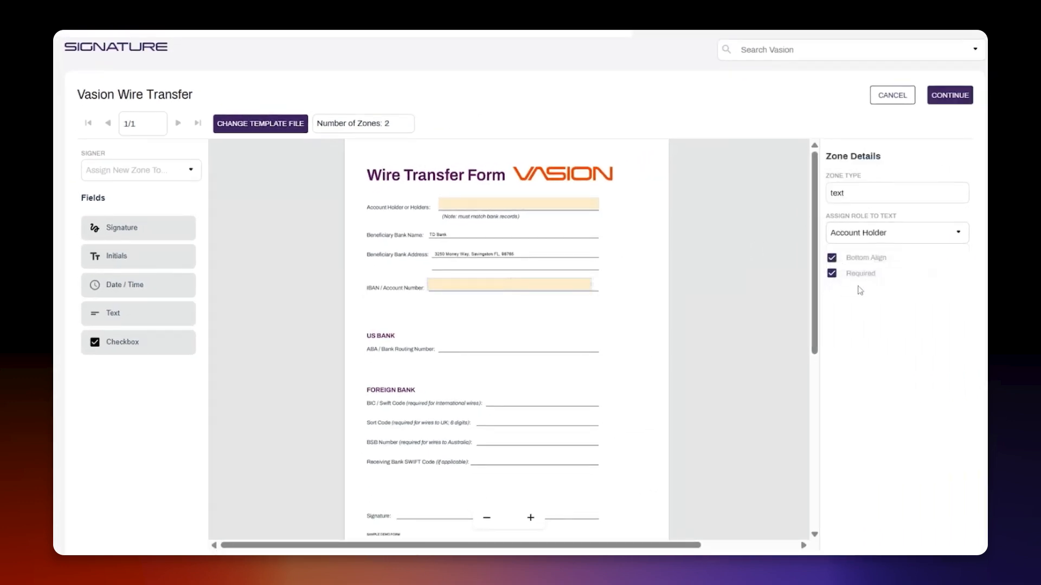
- Add a text zone on the ABA / Bank Routing Number line and assign it to the Account Holder role
left_click(126, 312)
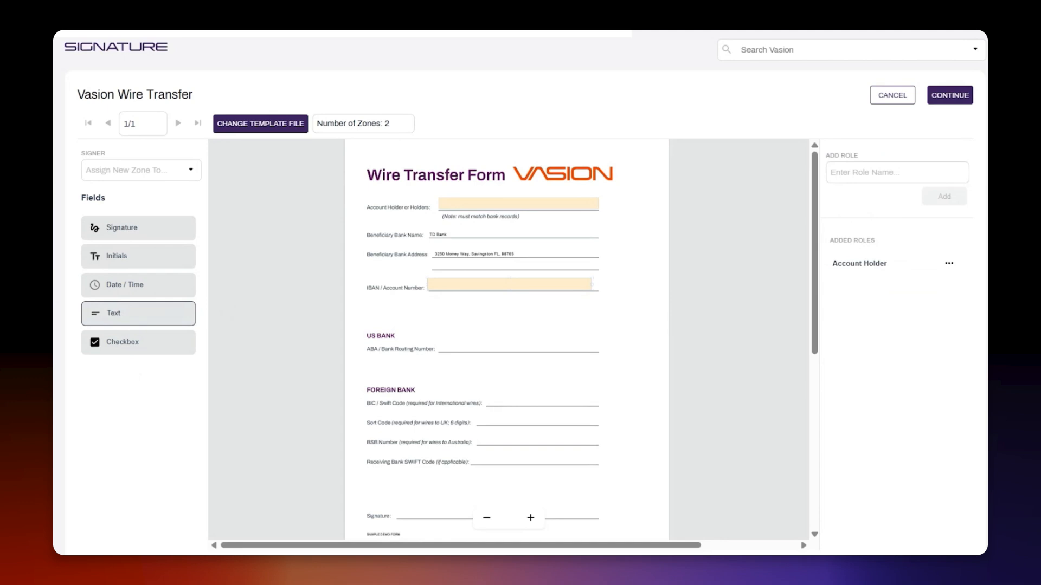
left_click_drag(436, 337, 597, 353)
left_click(894, 233)
left_click(864, 288)
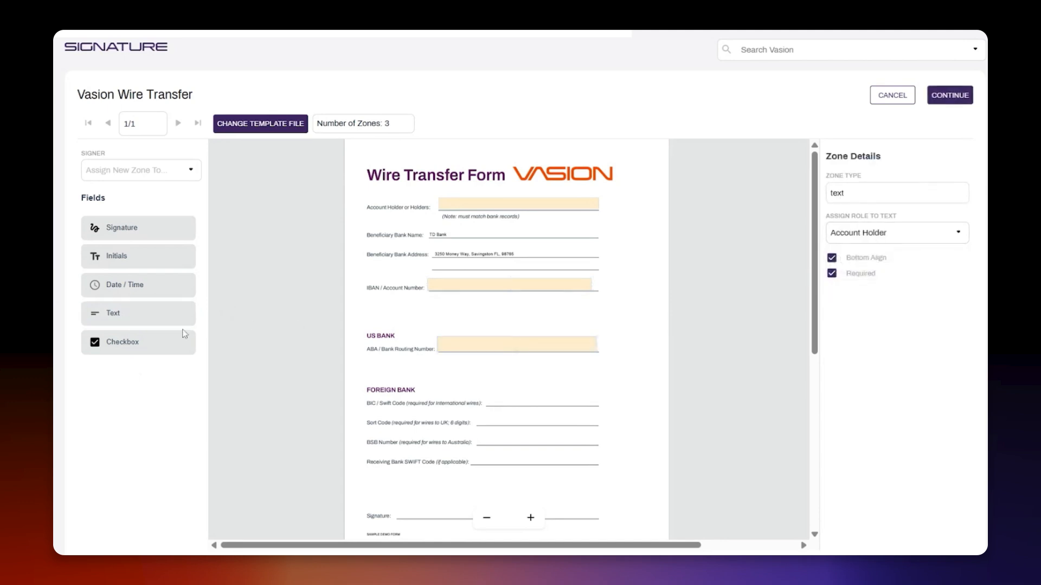
- Add a signature zone on the form's Signature line, assign it to the Account Holder role and continue to the template settings
scroll(418, 314, "down", 3)
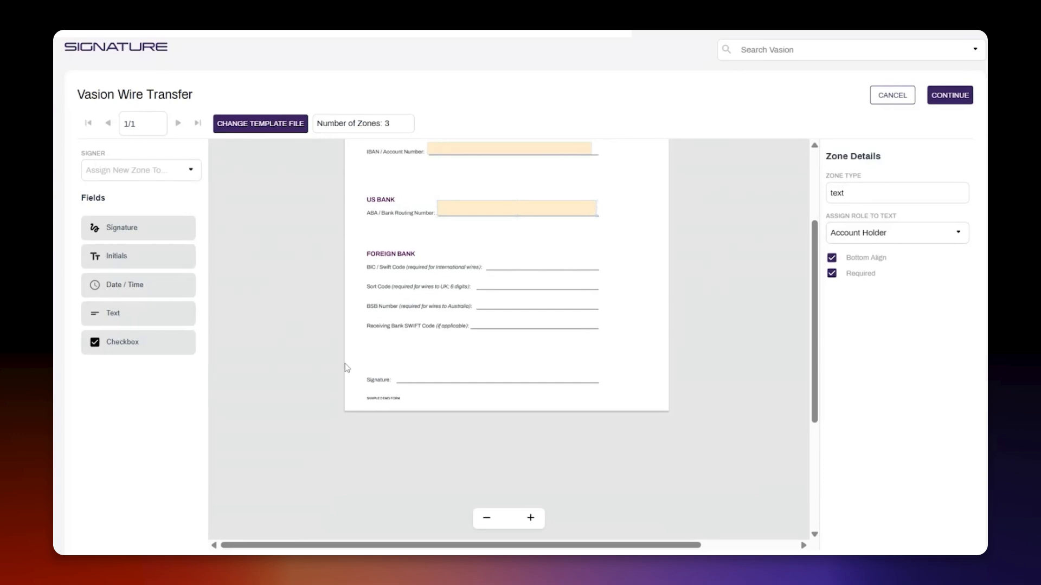
left_click(94, 236)
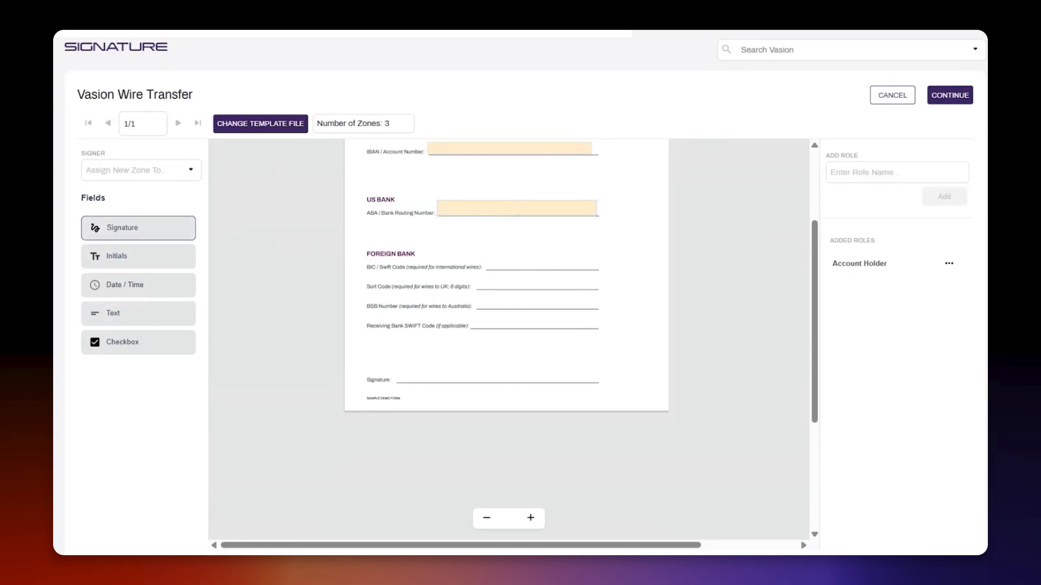
left_click_drag(392, 364, 599, 384)
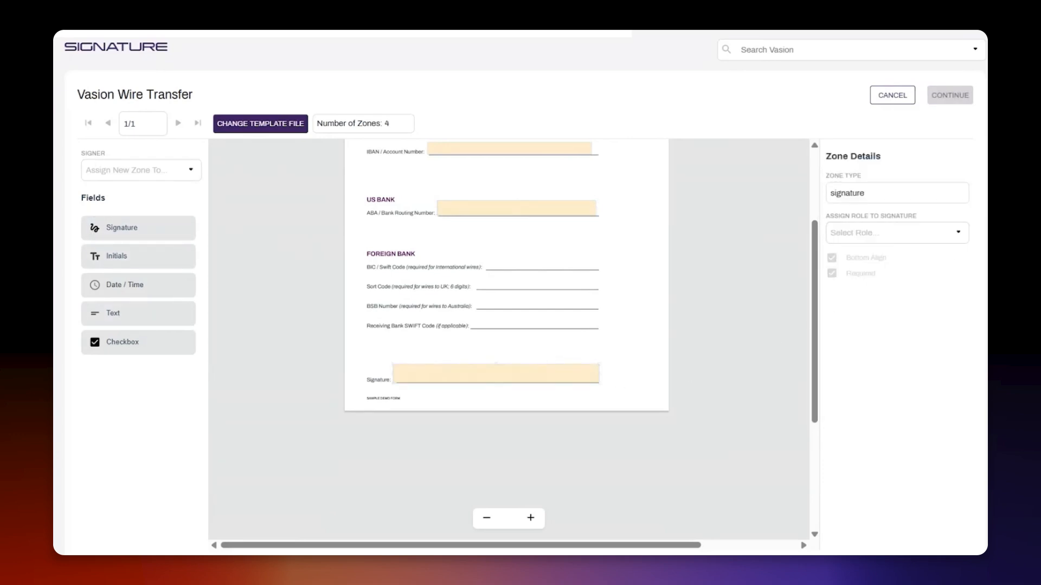
left_click(892, 232)
left_click(882, 279)
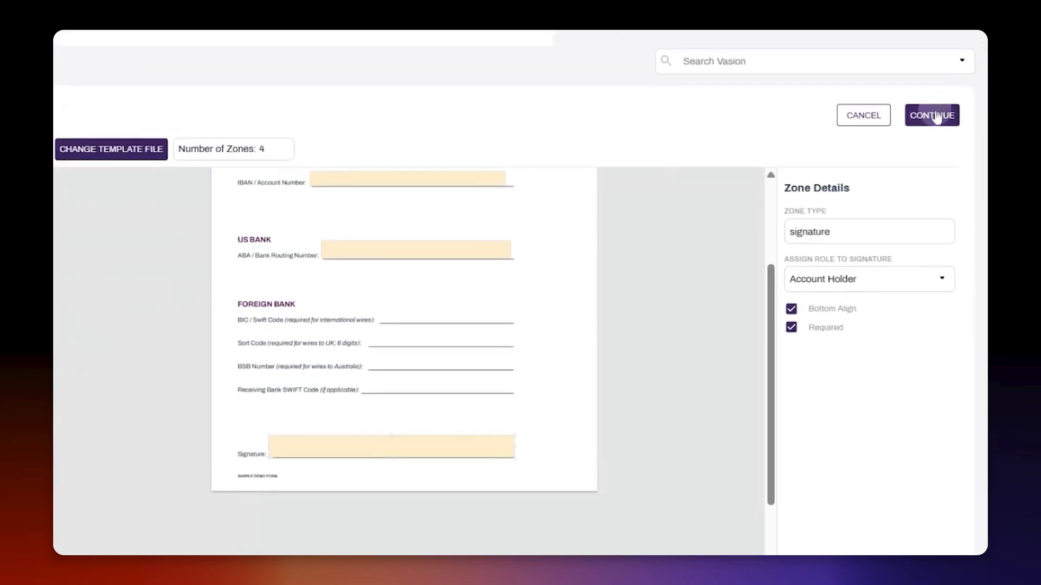
left_click(934, 116)
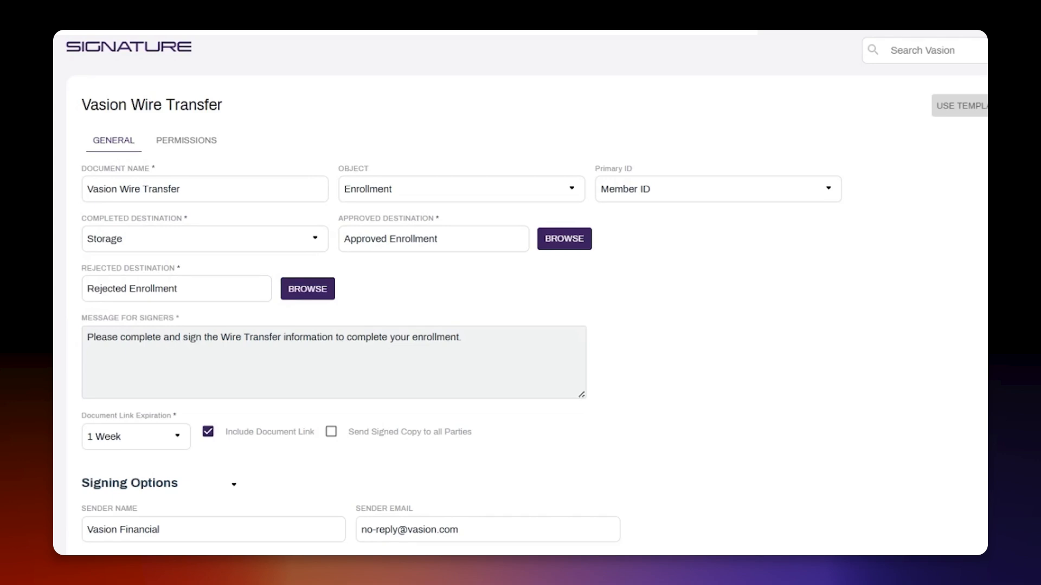
- Review the template's general settings and signing options, including the email address choices for the Account Holder role
scroll(520, 293, "down", 2)
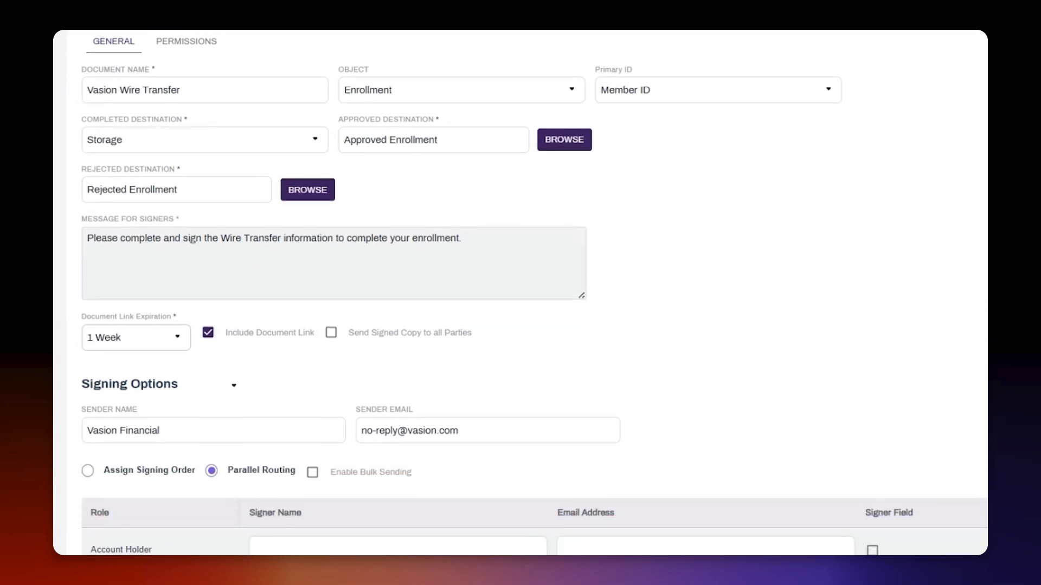
scroll(521, 292, "down", 2)
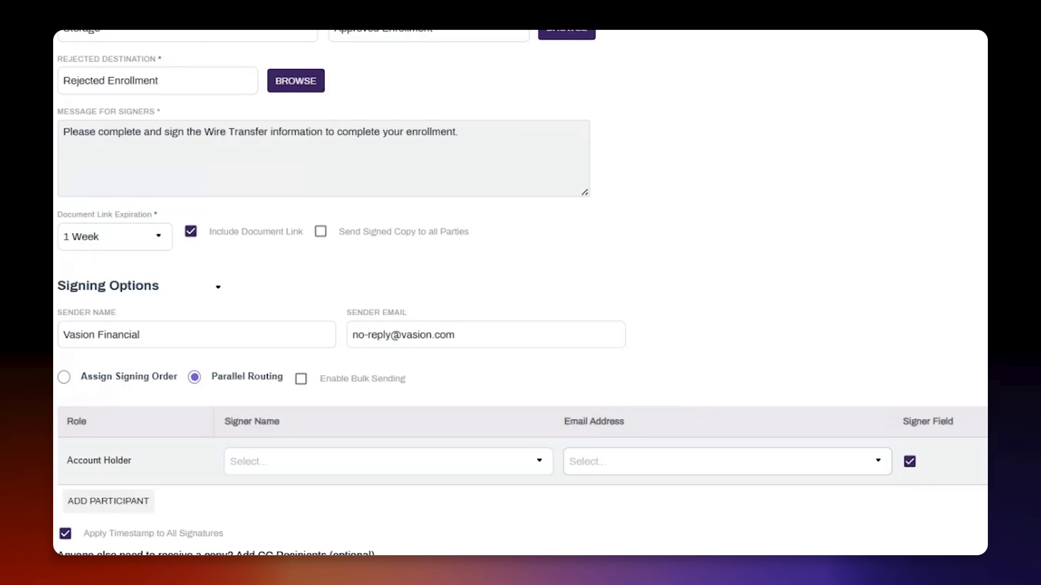
left_click(878, 461)
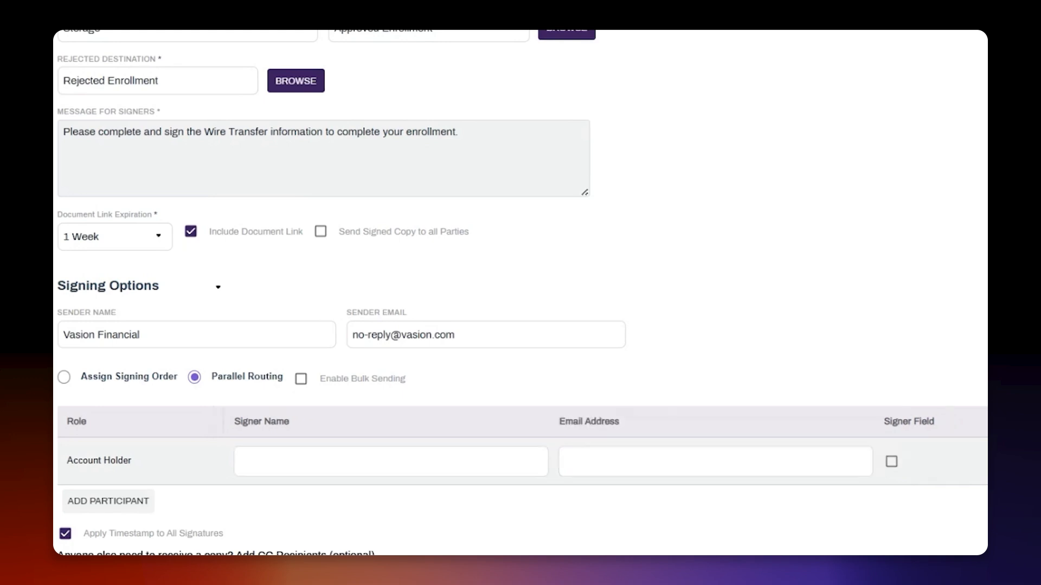
- Enter the signer's full name and email address for the Account Holder role and save the template
left_click(488, 464)
key("Tab")
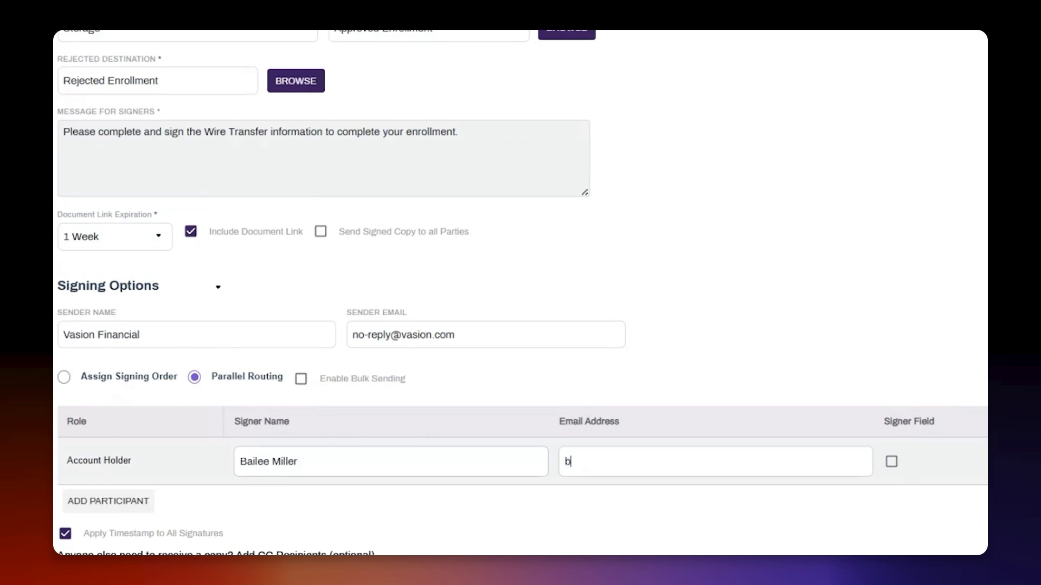
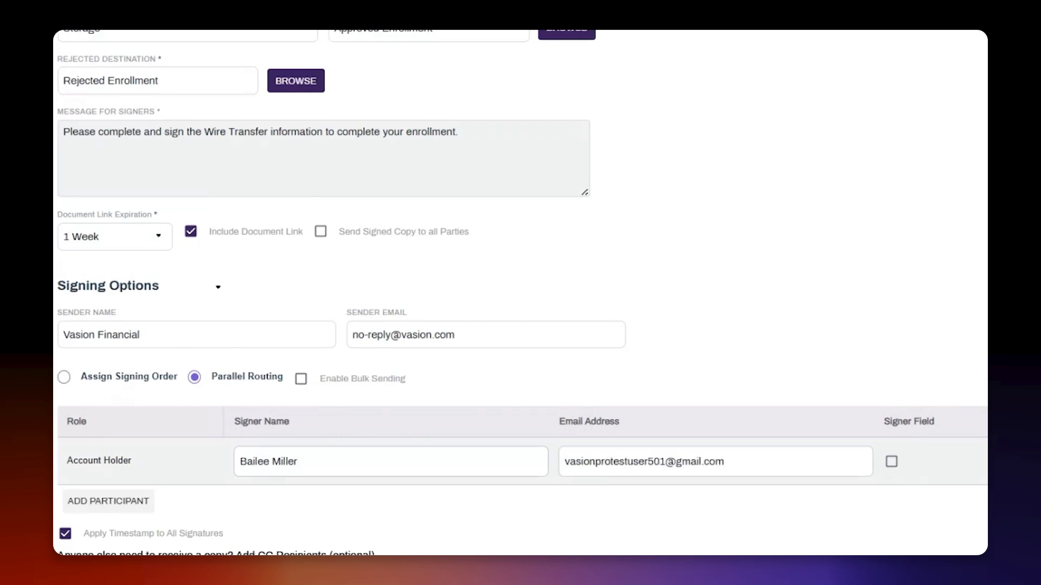
scroll(525, 325, "down", 2)
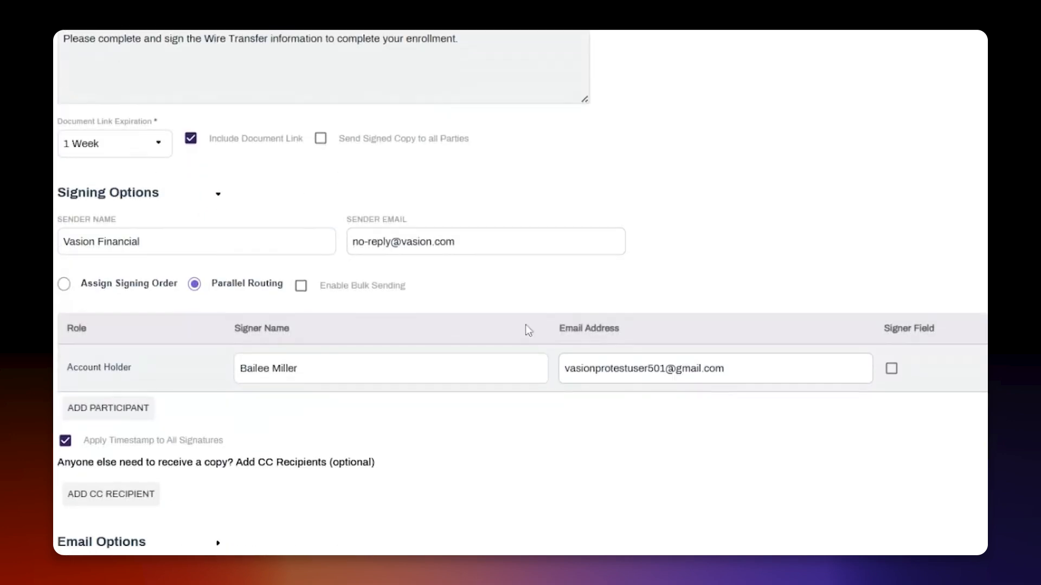
left_click(896, 108)
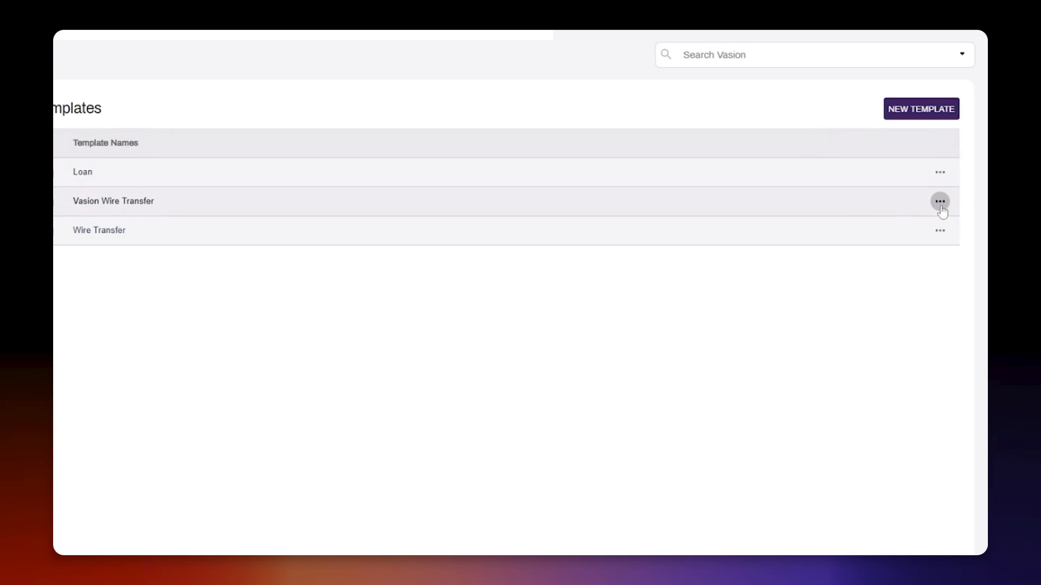
- Use the Wire Transfer template to start a document for signature
left_click(940, 202)
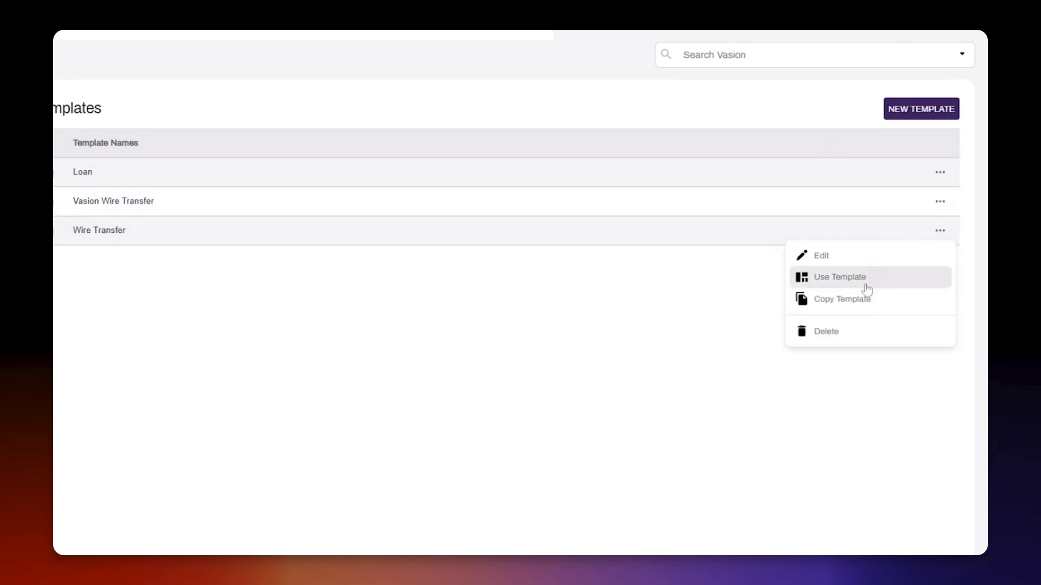
left_click(866, 287)
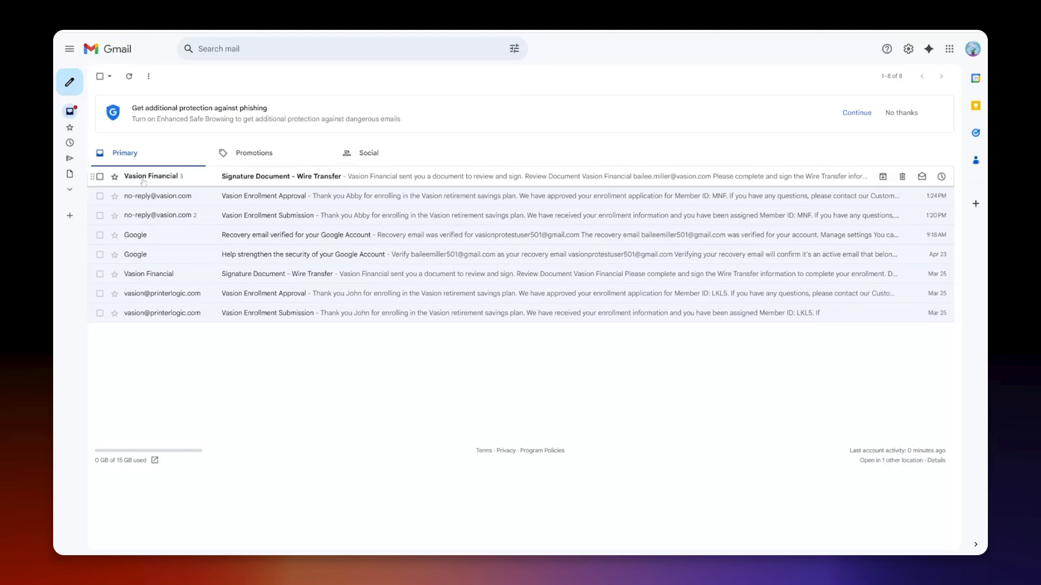
- Switch to Gmail, open the latest "Signature Document - Wire Transfer" email and open its document for review
mouse_move(147, 182)
left_click(254, 182)
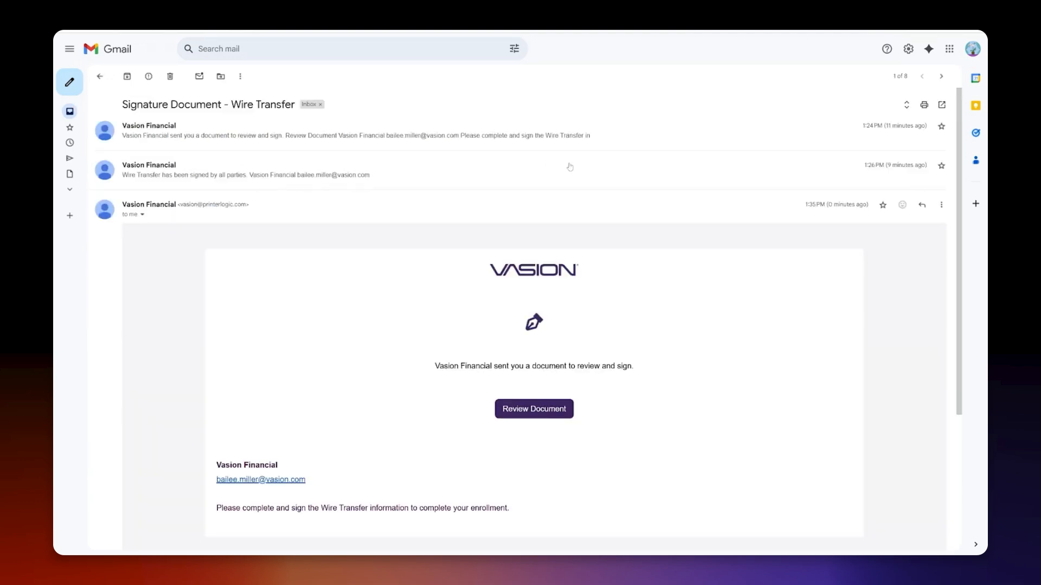
scroll(580, 168, "down", 3)
left_click(542, 274)
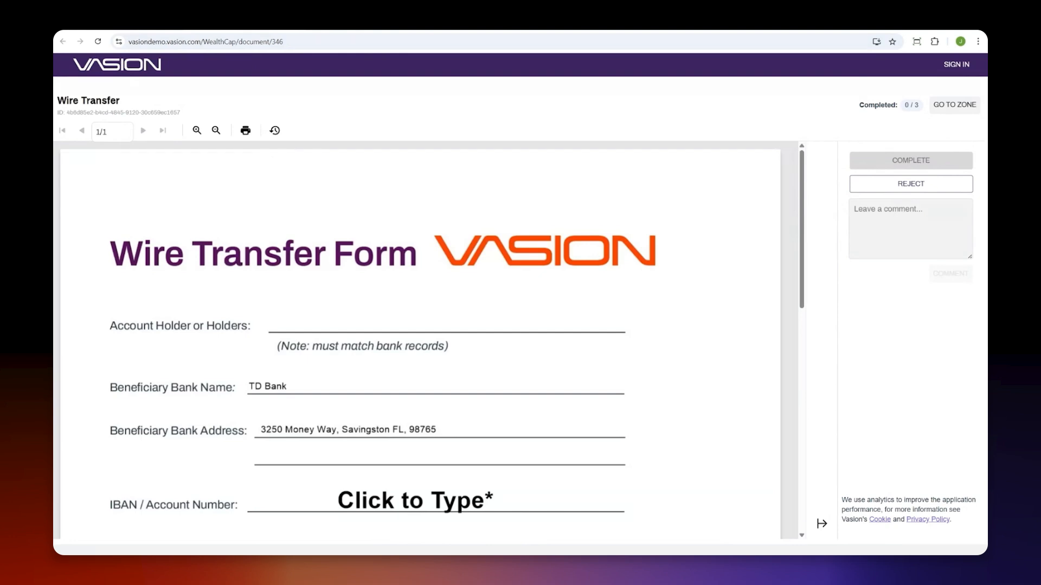
- Fill in the IBAN / account number and the ABA / bank routing number on the wire transfer form
scroll(638, 174, "down", 2)
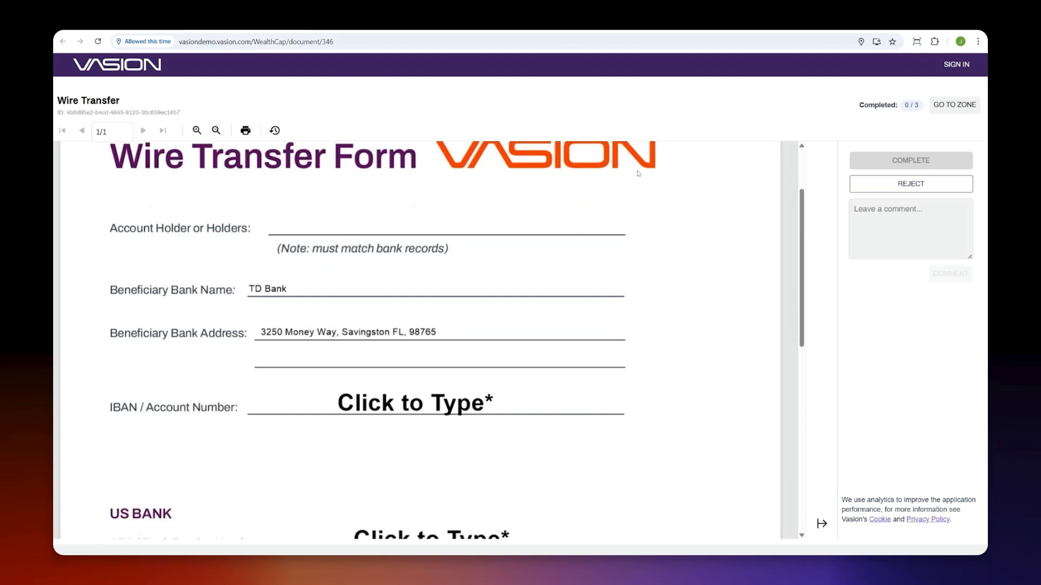
scroll(636, 179, "down", 5)
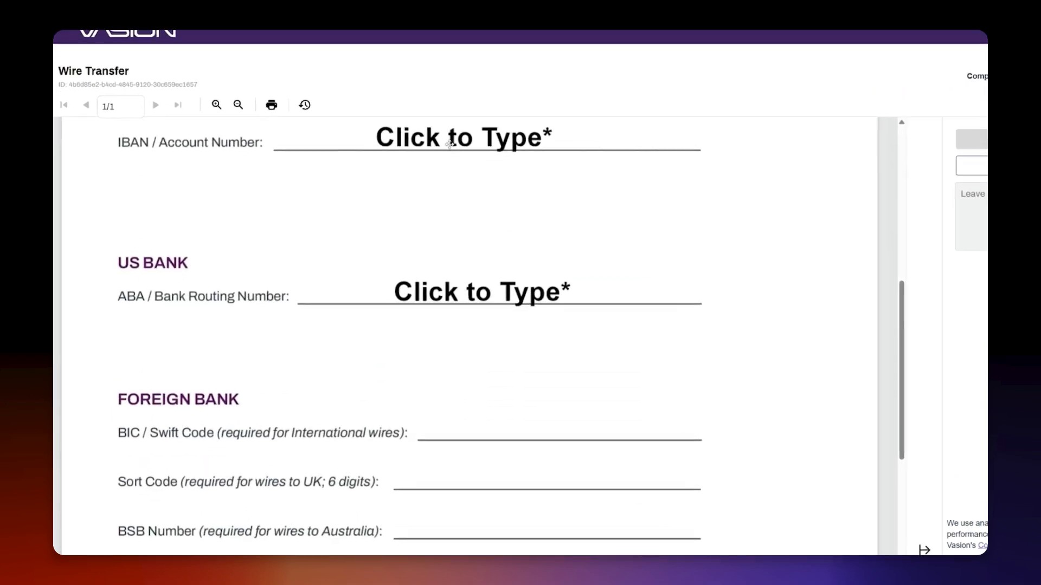
left_click(400, 163)
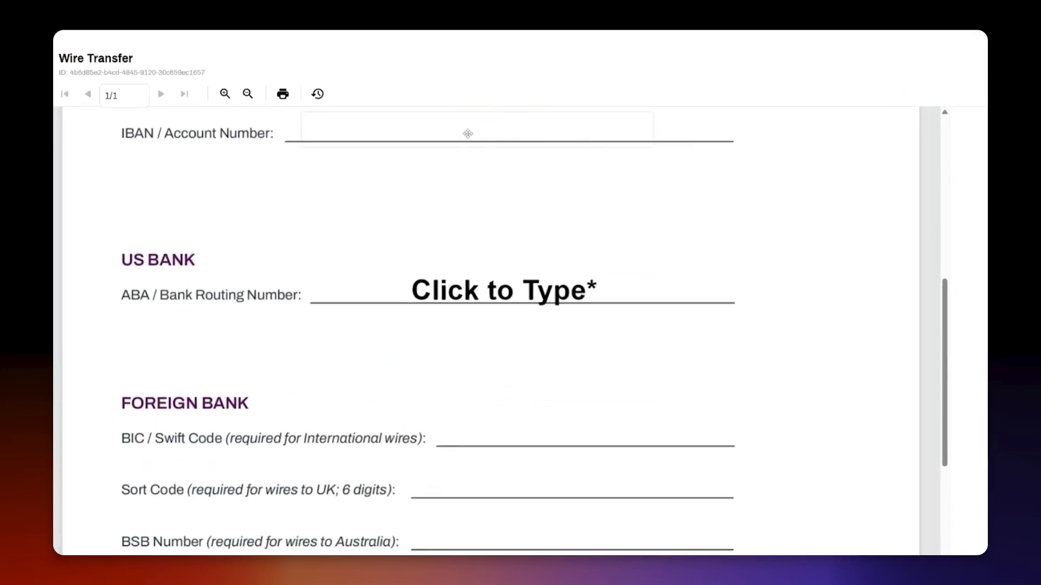
left_click(533, 298)
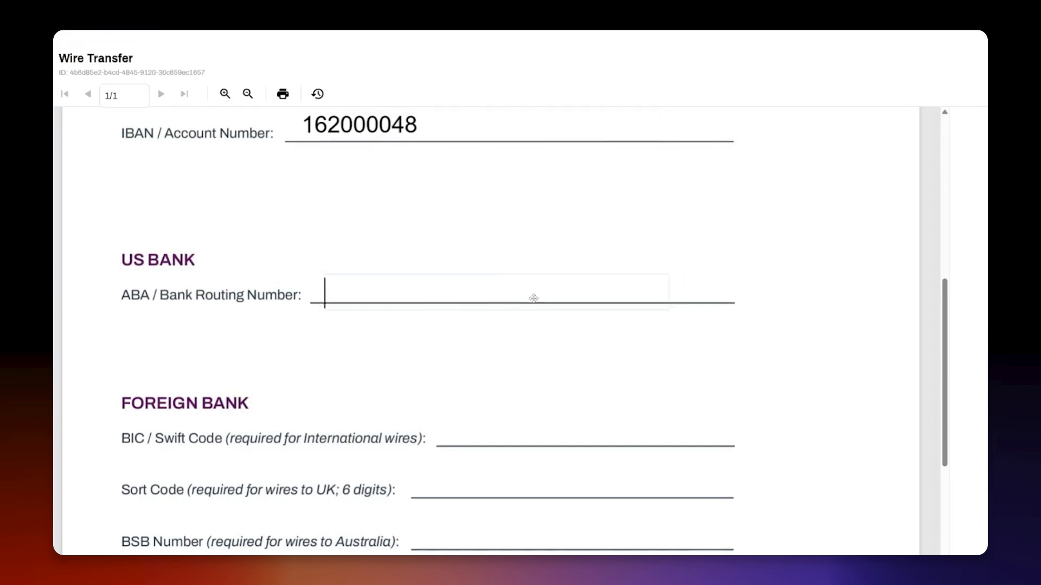
- Sign the form with the account holder's typed full name, and complete the document by agreeing to be legally bound
scroll(533, 298, "down", 4)
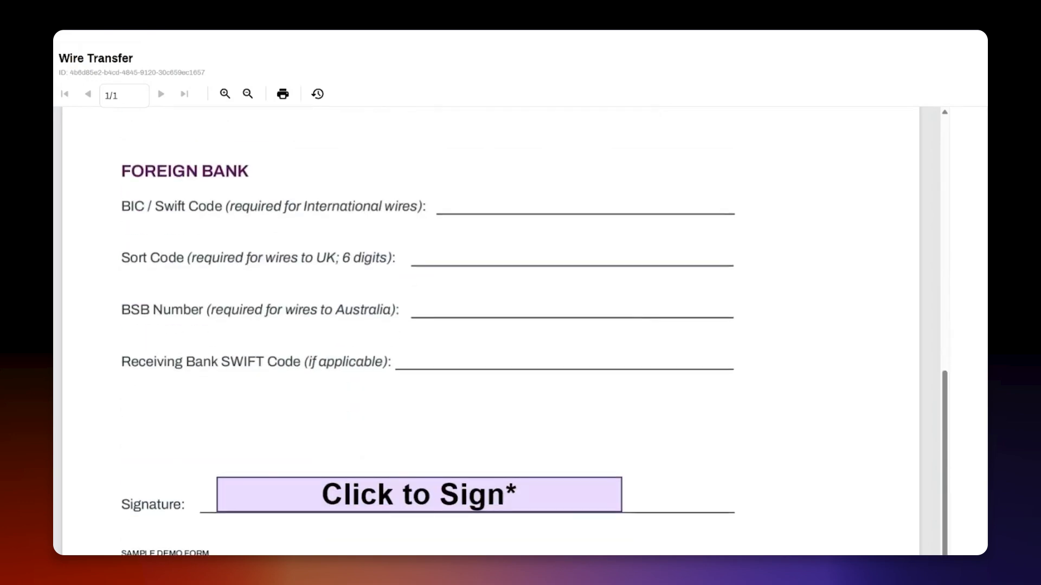
left_click(494, 470)
left_click(420, 245)
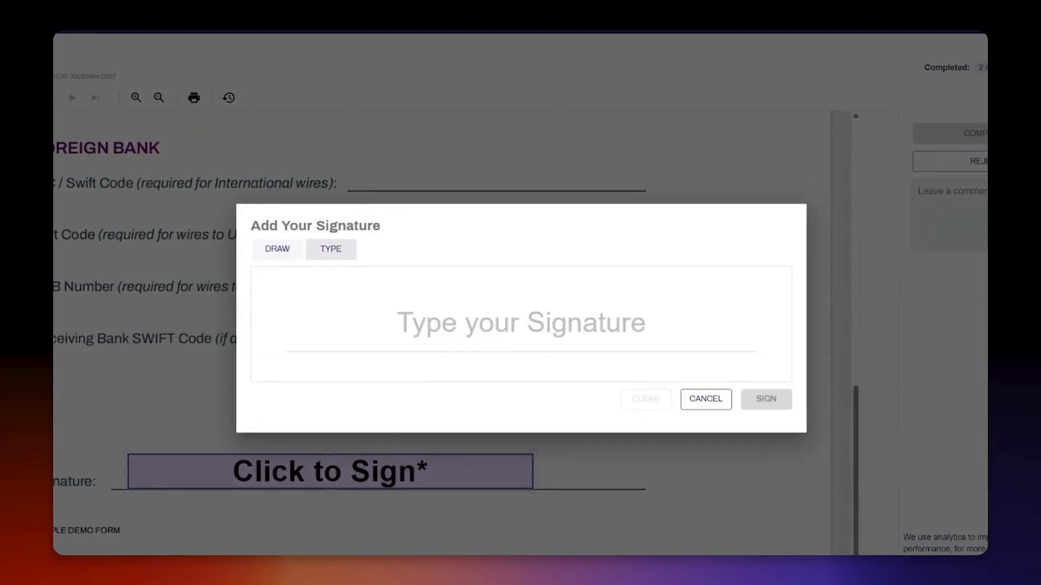
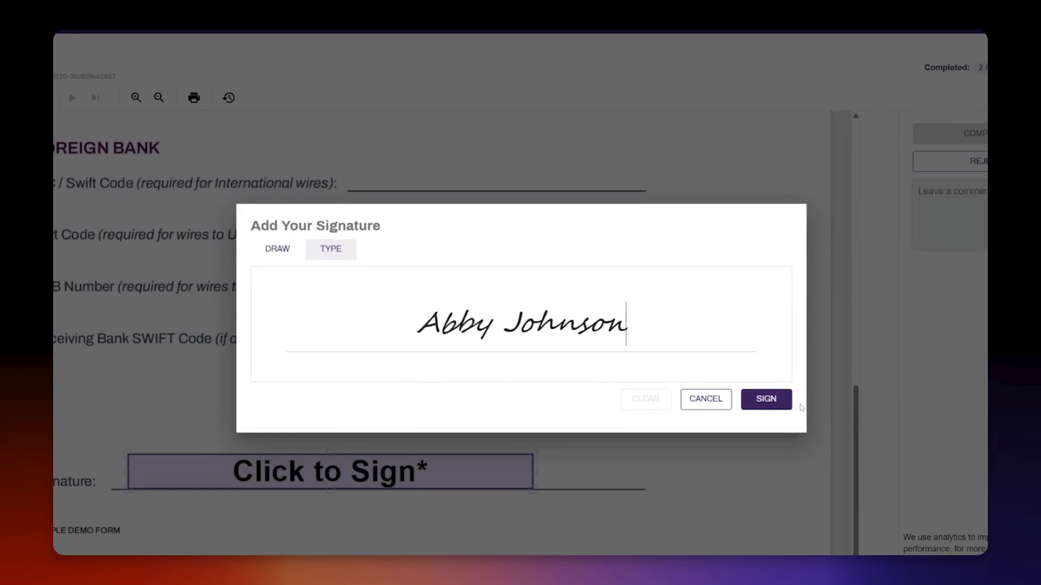
left_click(766, 399)
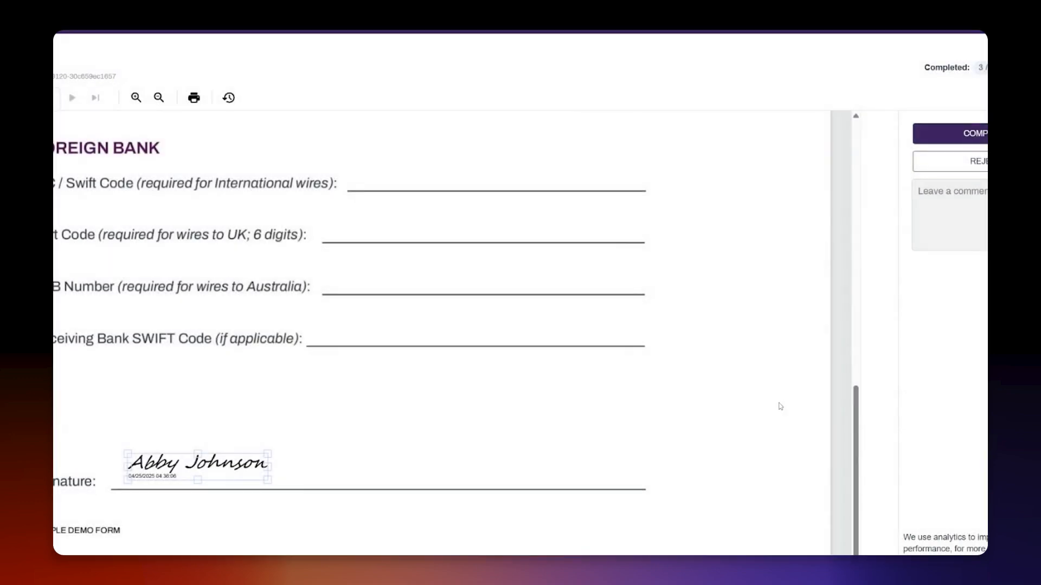
left_click(950, 140)
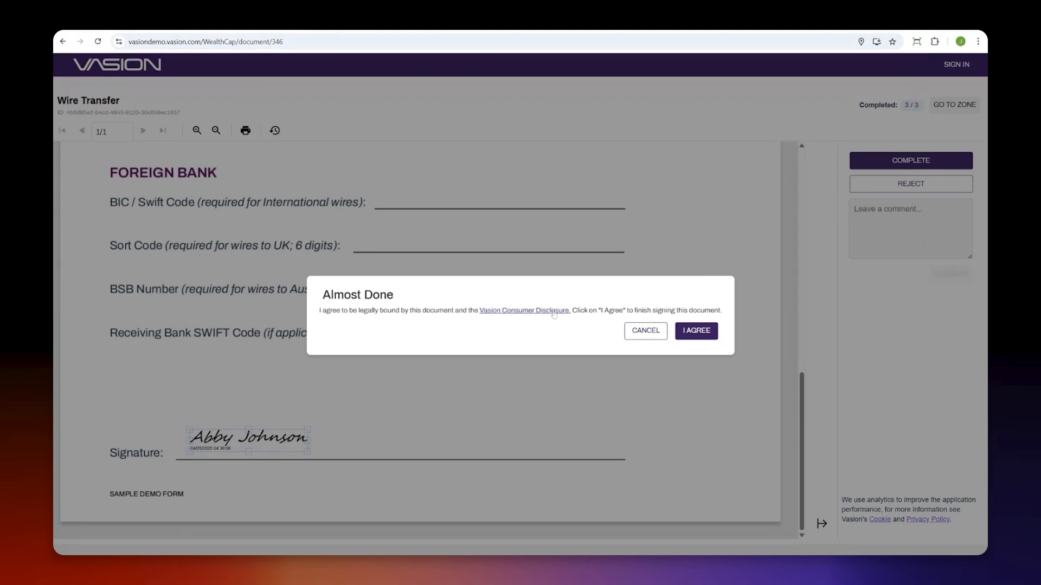
left_click(700, 332)
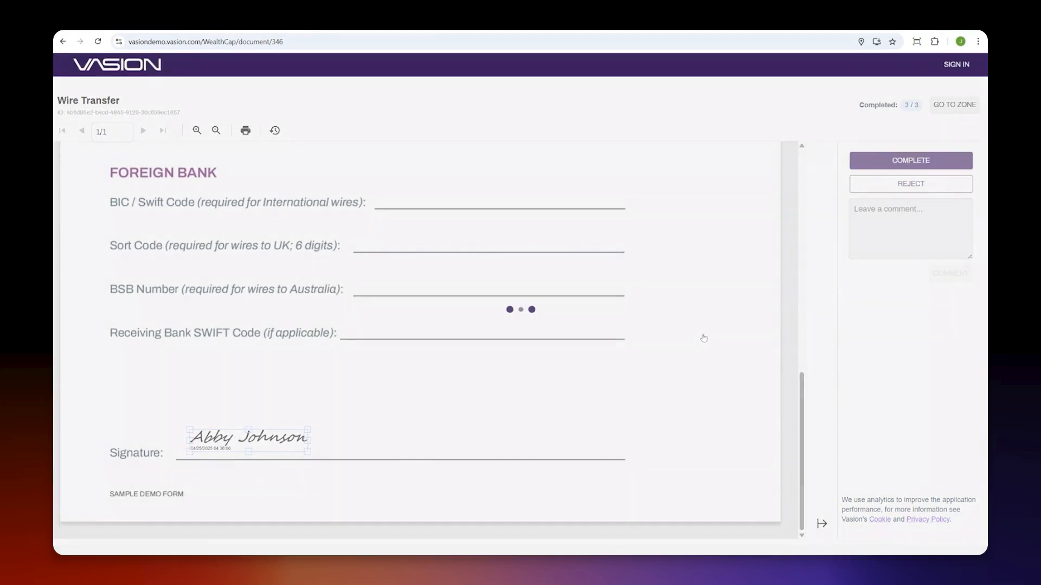